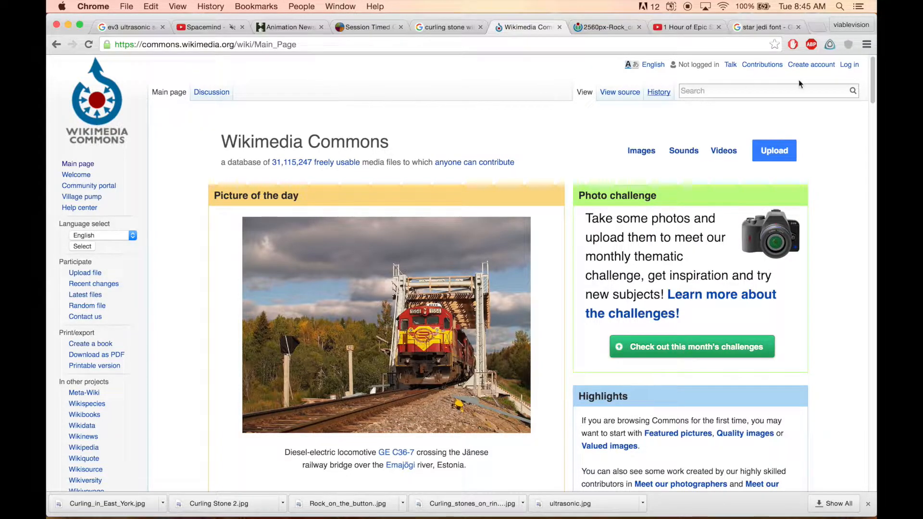
Search Wikimedia Commons for "curling stone"
click(757, 92)
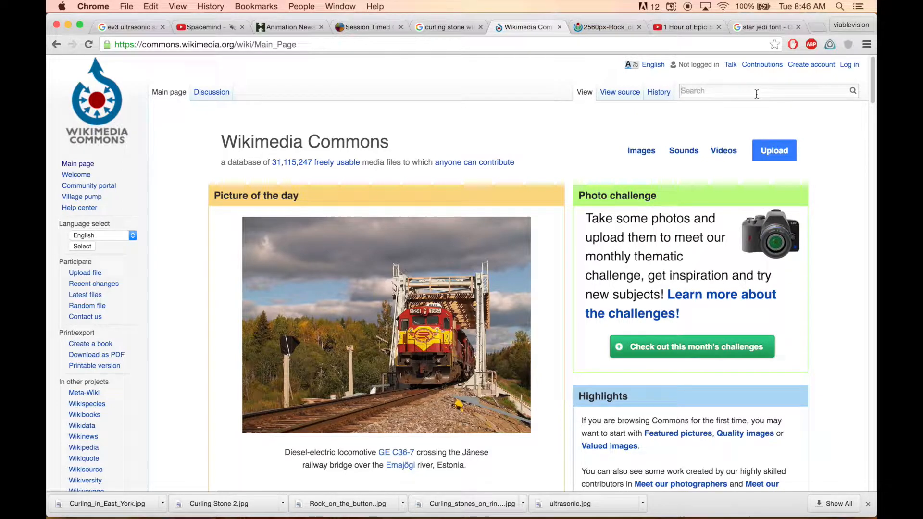
text(cur)
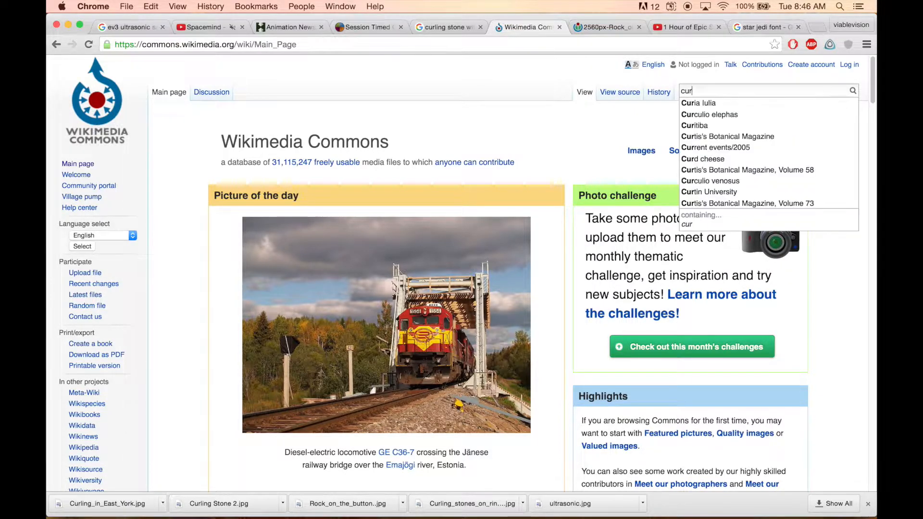
text(ling stone)
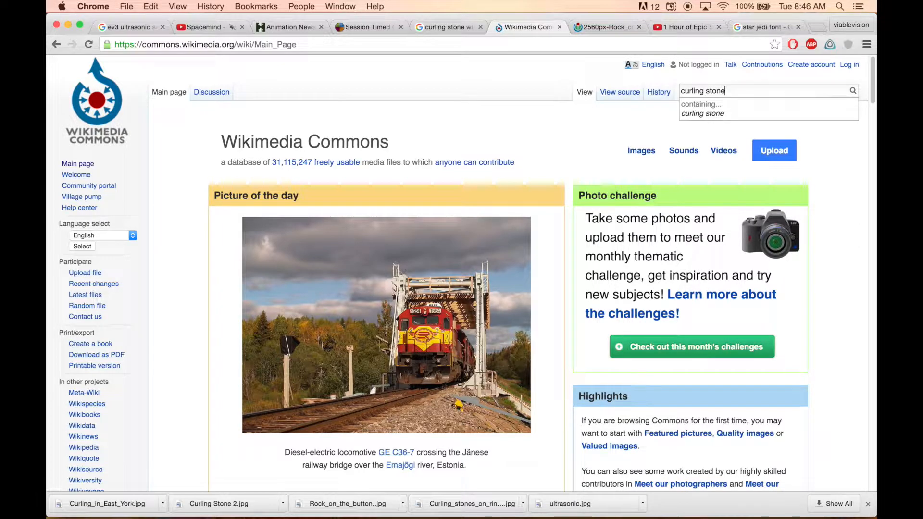
key(Return)
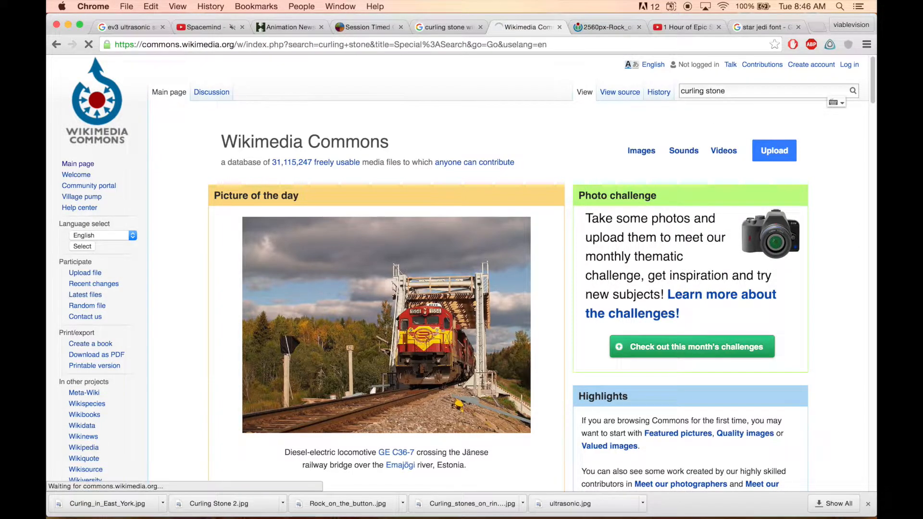
Open the search result "Curling stones on rink with visible pebble.jpg" at its full 1,280 × 878 pixels resolution
scroll(612, 327, down, 15)
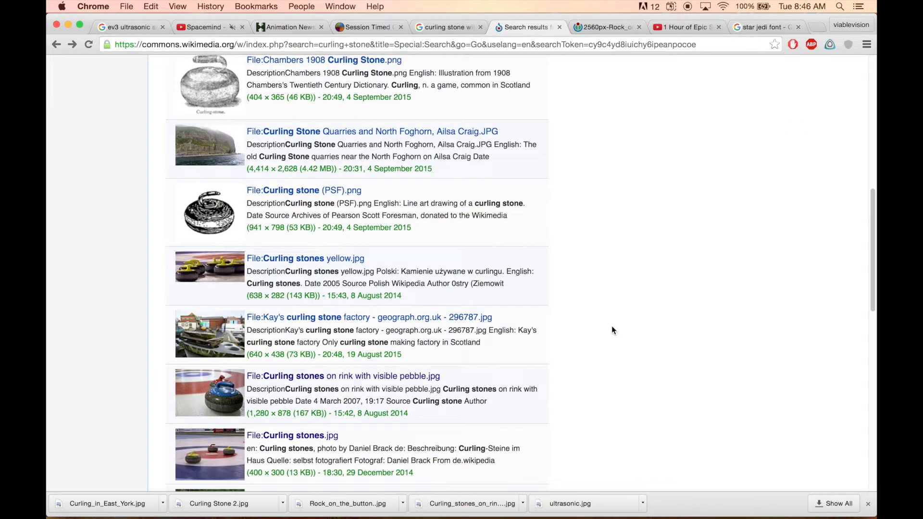
scroll(613, 331, down, 5)
scroll(612, 330, up, 9)
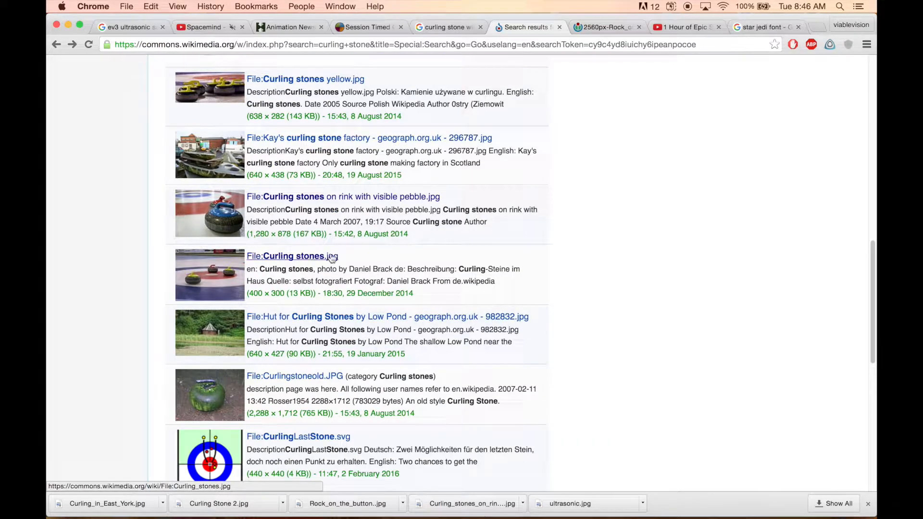
click(295, 199)
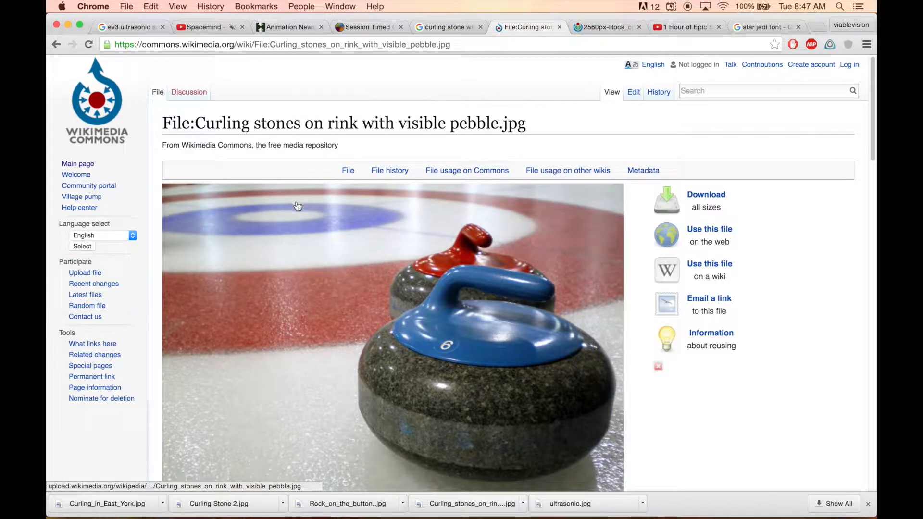
scroll(596, 339, down, 3)
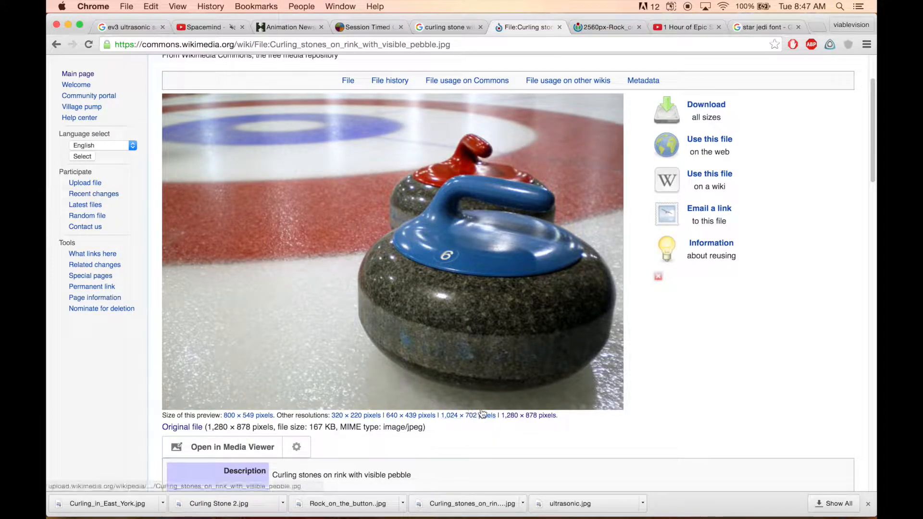
click(511, 417)
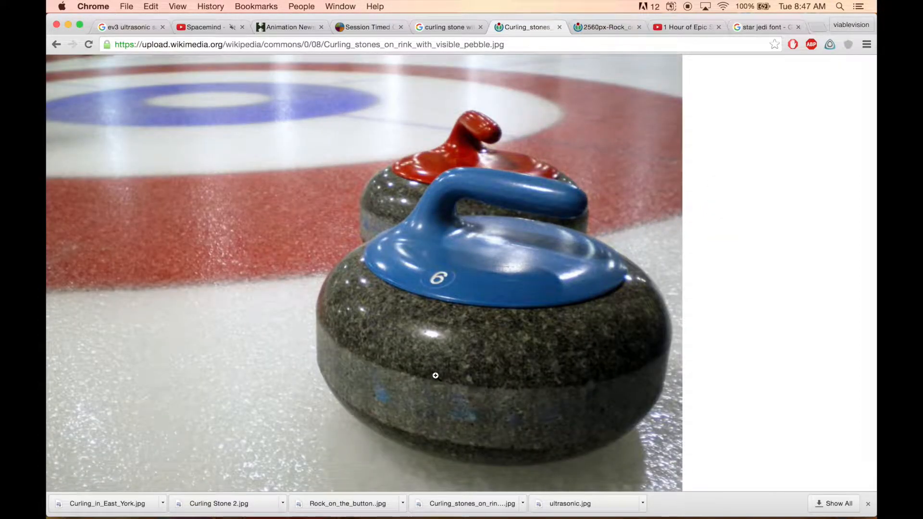
Save the full-size image as CurlingStones.jpg in the Curling folder, in JPEG format
right_click(378, 312)
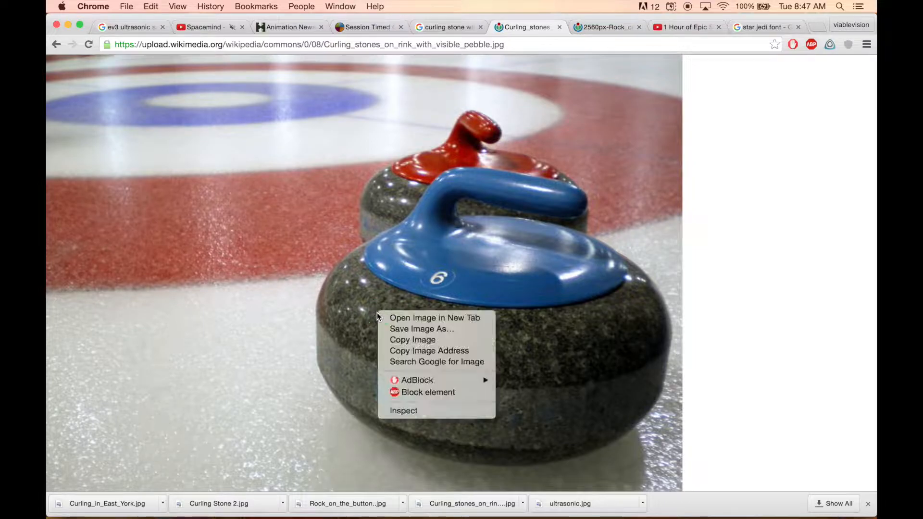
click(411, 332)
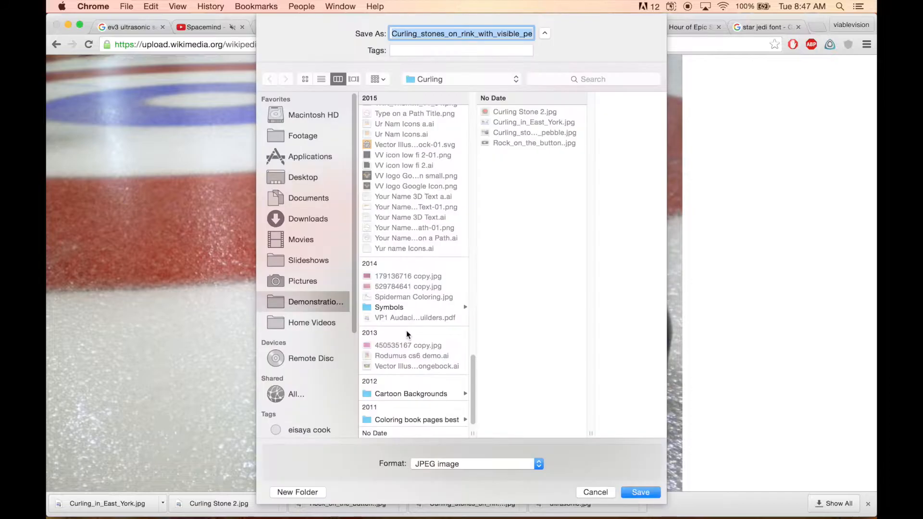
click(417, 38)
drag(417, 40, 518, 38)
click(417, 38)
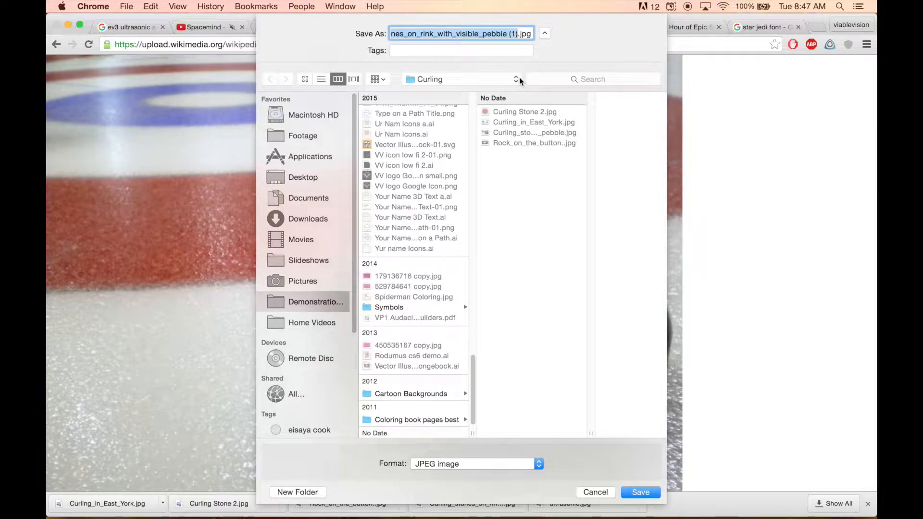
text(Stones)
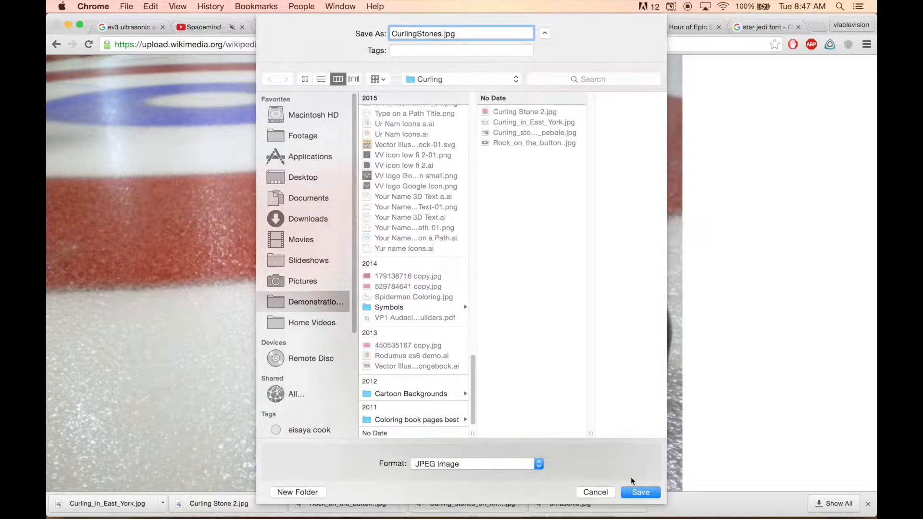
click(640, 492)
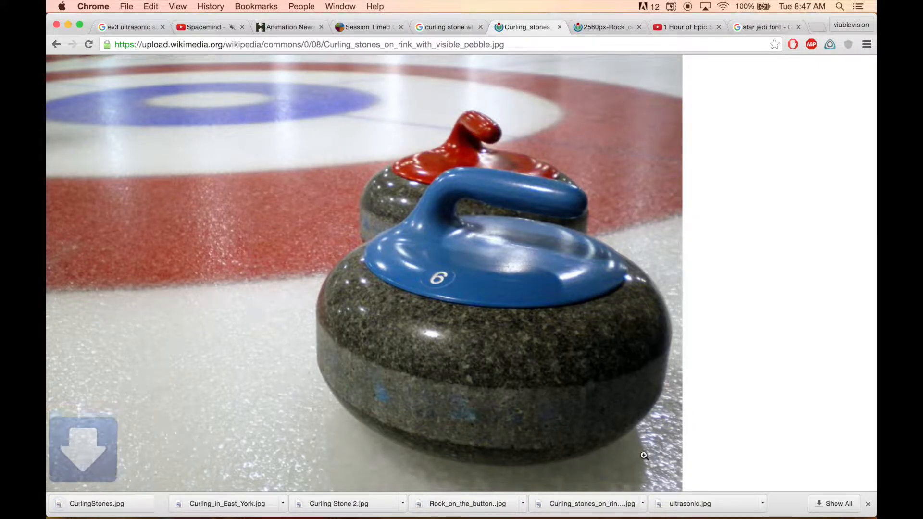
Show the downloaded CurlingStones.jpg in Finder and open it with Adobe Photoshop CS6
click(162, 504)
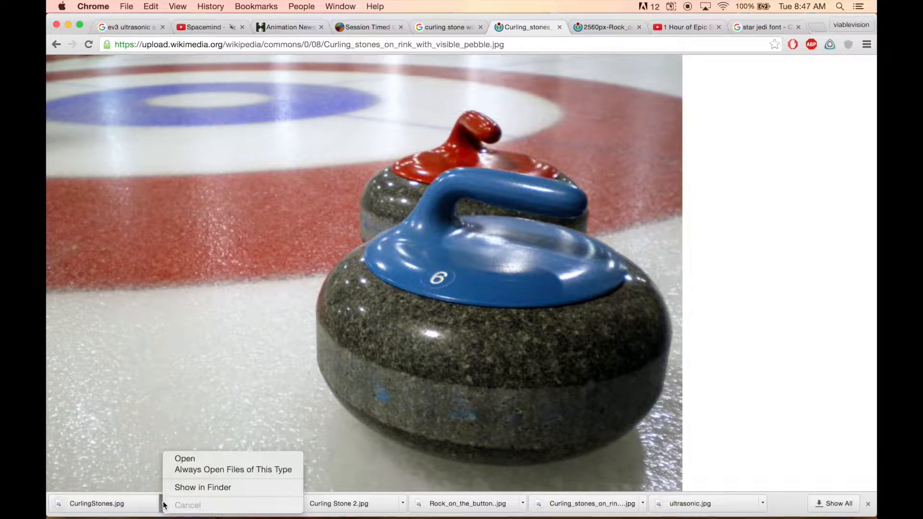
click(195, 488)
click(507, 145)
right_click(507, 145)
mouse_move(637, 155)
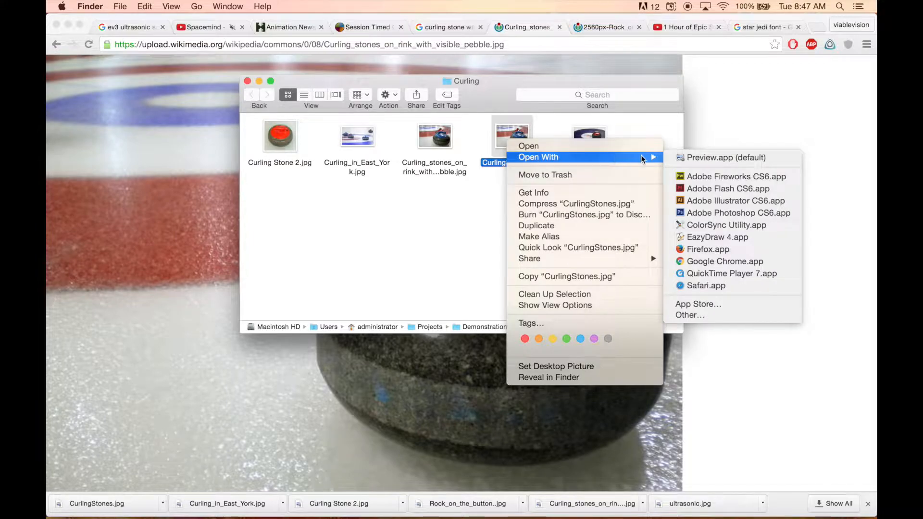
click(697, 215)
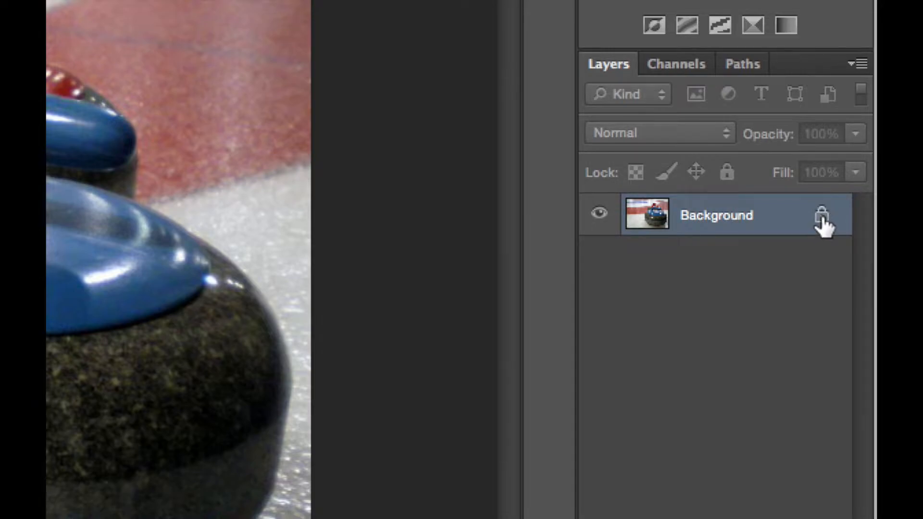
Convert the locked Background into an unlocked regular layer named Layer 0 and place a new empty layer beneath it
double_click(655, 219)
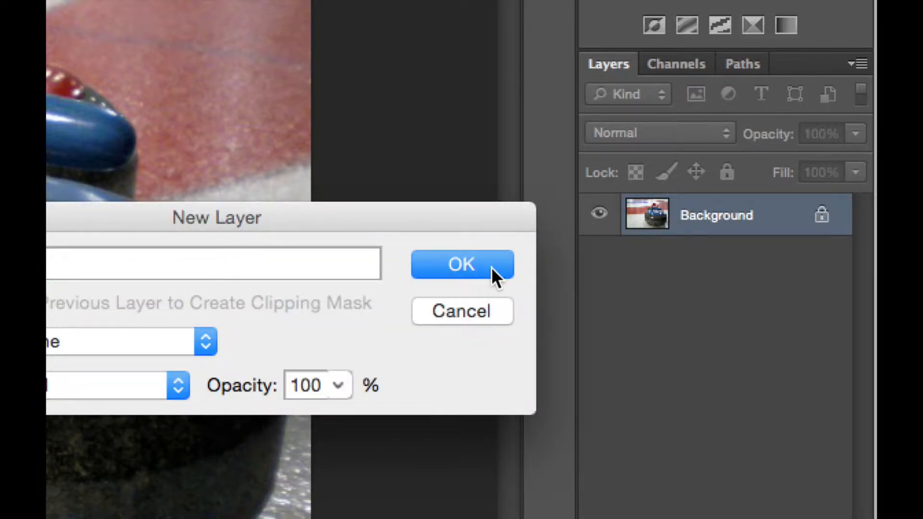
click(464, 265)
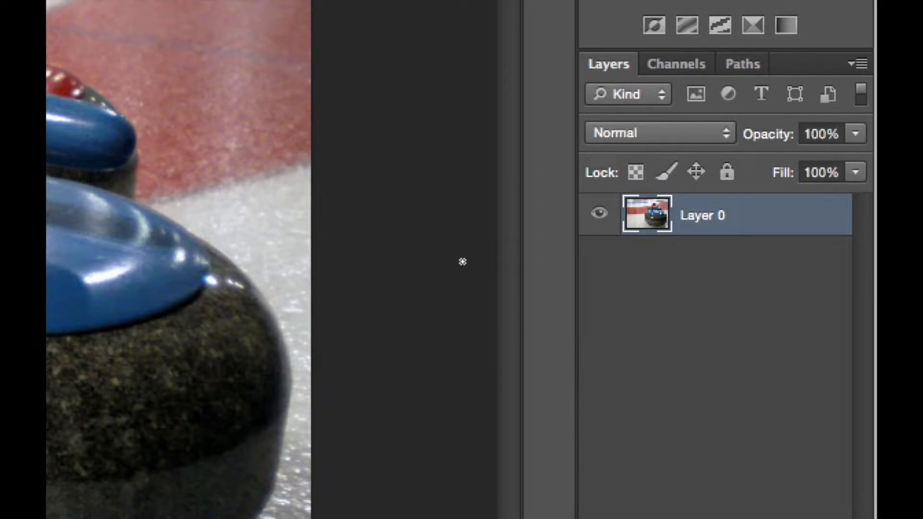
click(727, 172)
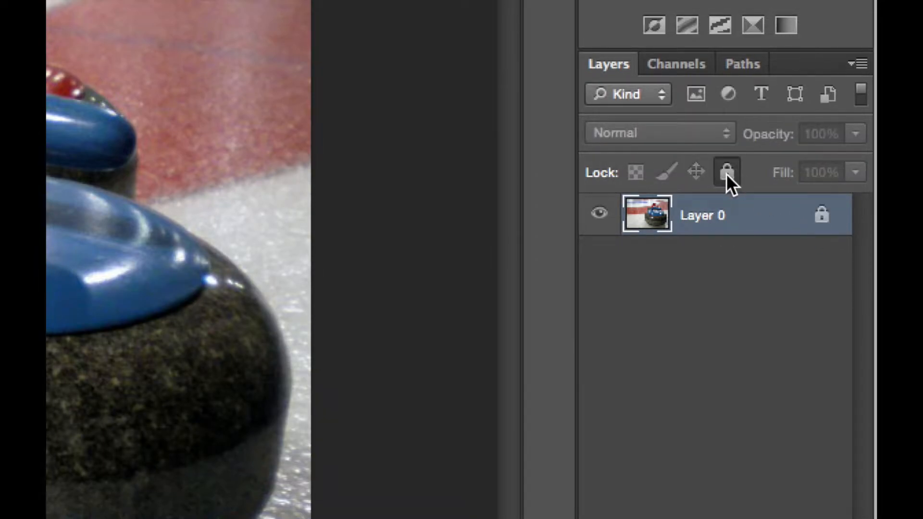
click(726, 173)
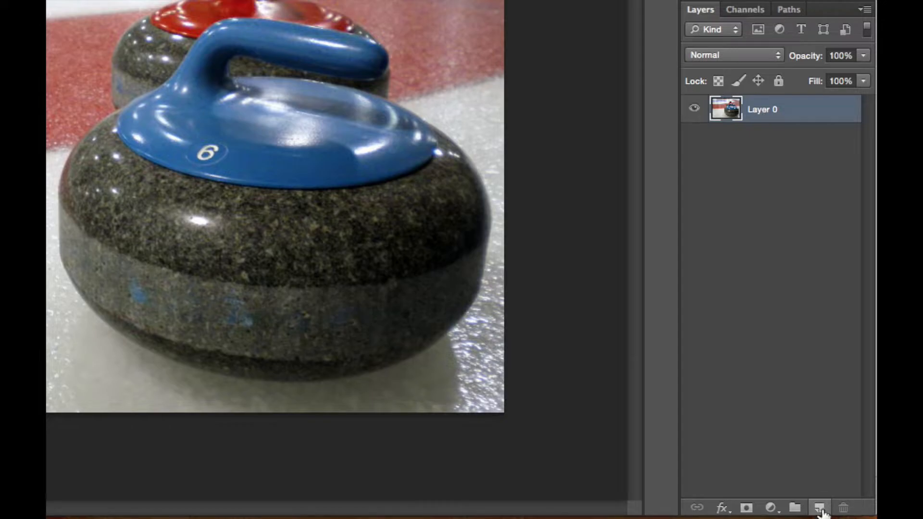
click(820, 510)
drag(768, 114, 767, 158)
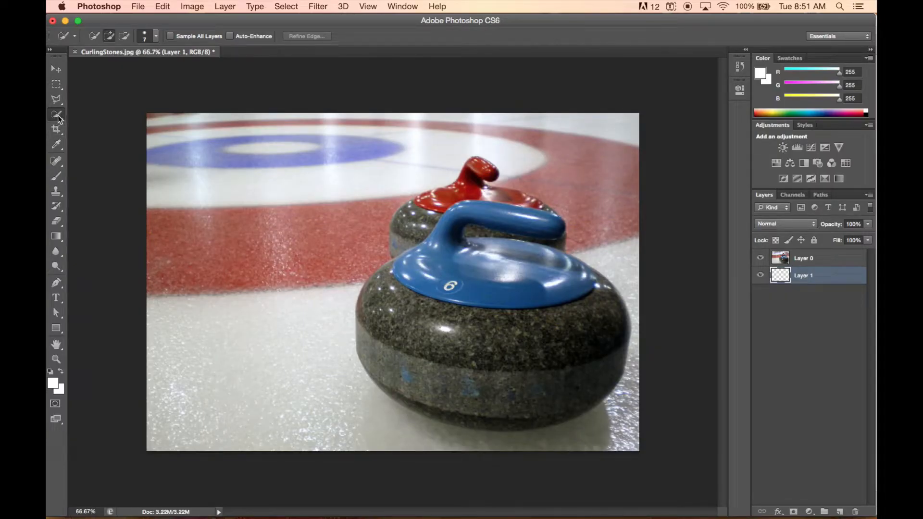
Select the white ice in front of the red band on Layer 0 with the Quick Selection tool and delete it
click(58, 116)
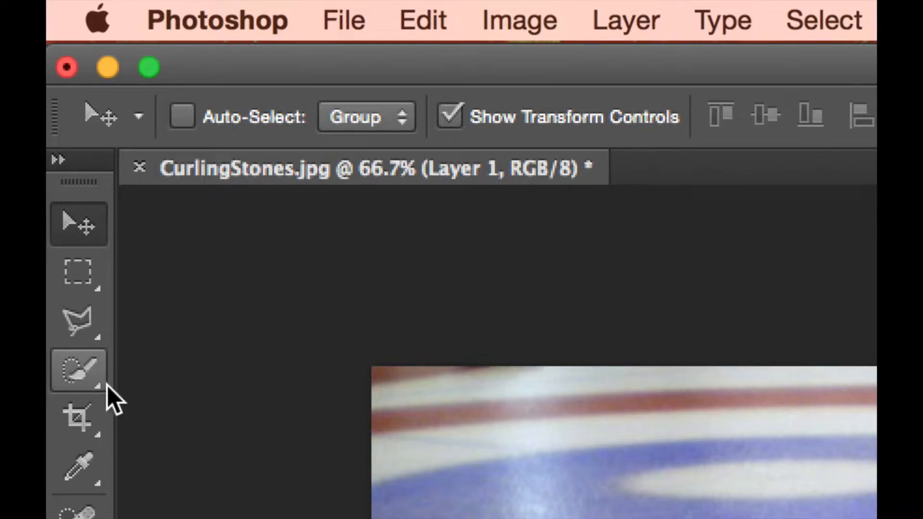
click(81, 378)
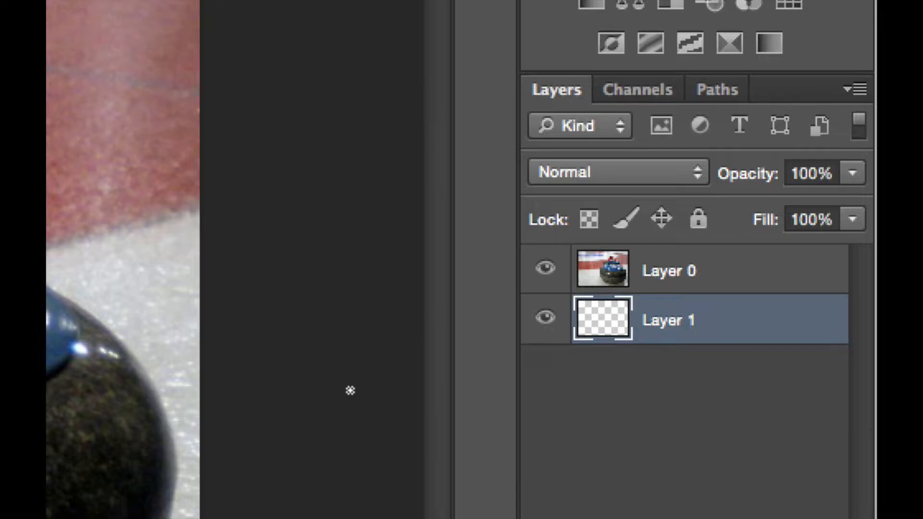
click(687, 270)
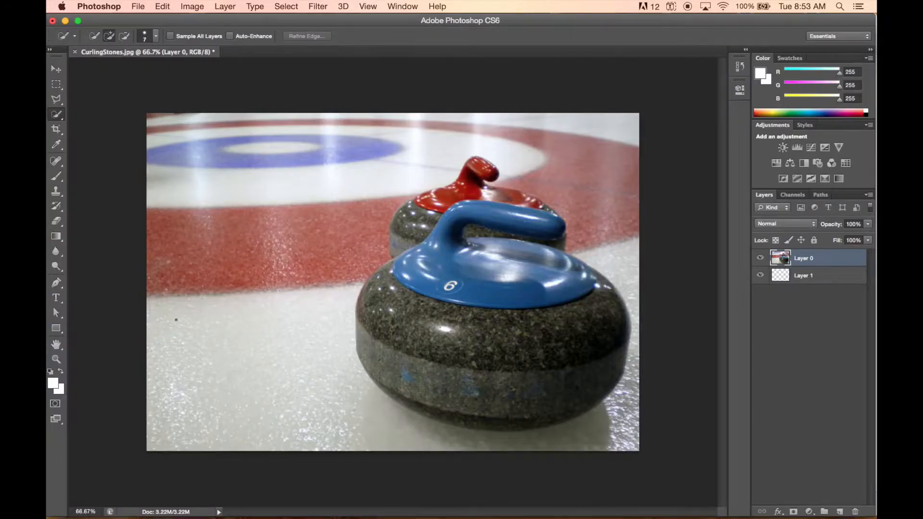
drag(175, 315, 302, 325)
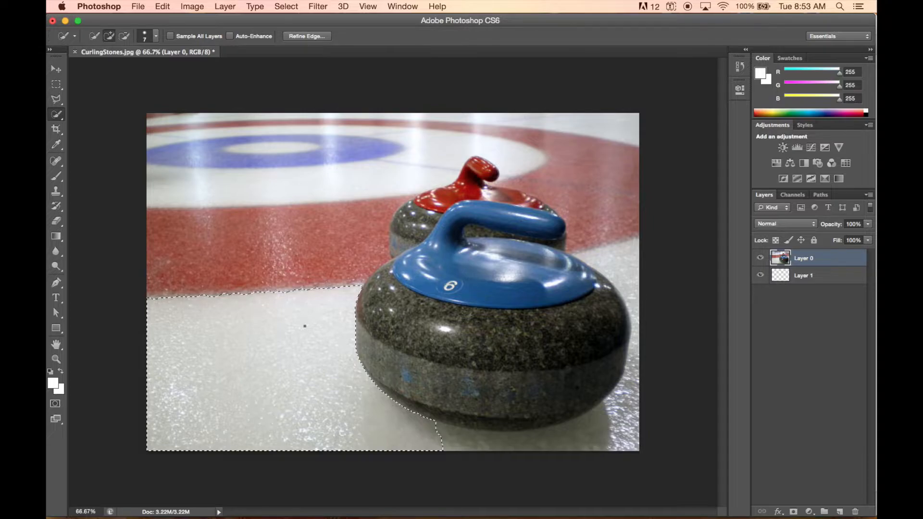
key(Delete)
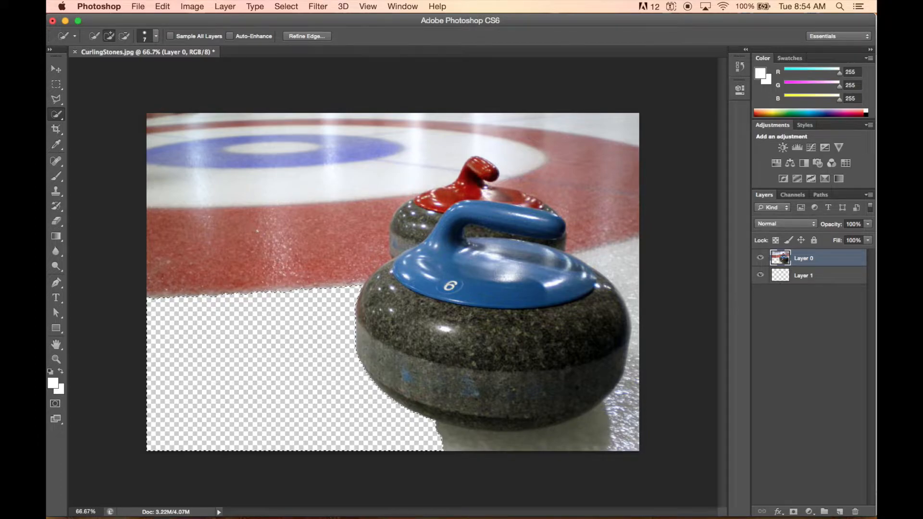
Quick-select and delete the red band, followed by the white and blue ring area above it, up to the red stone's handle
mouse_move(167, 226)
mouse_down()
mouse_move(375, 269)
mouse_move(326, 253)
mouse_up()
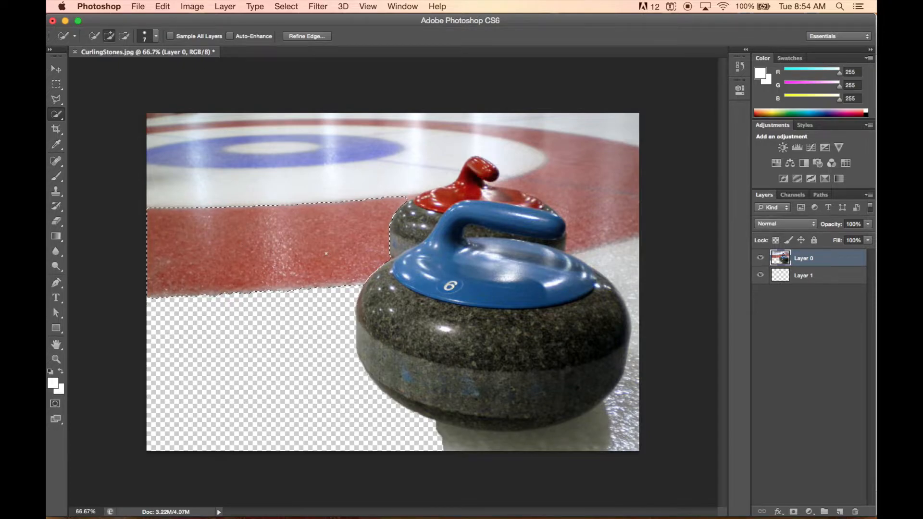
key(Delete)
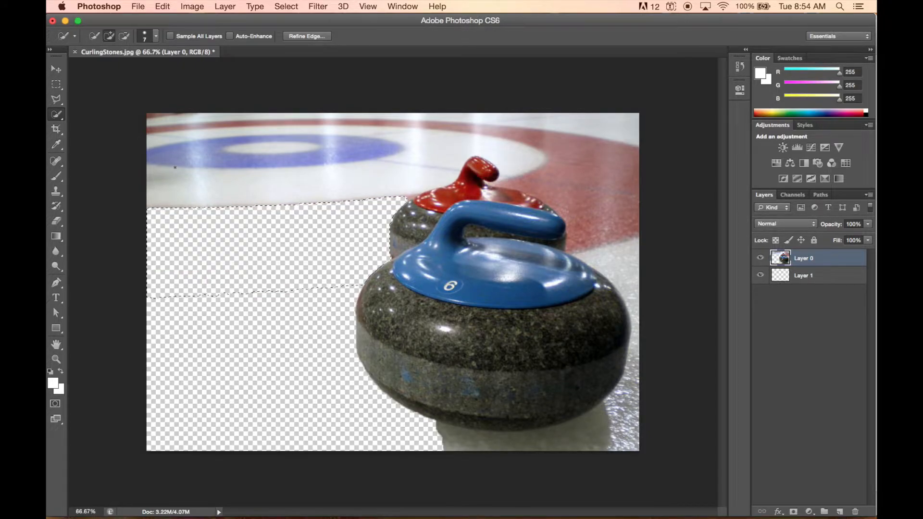
mouse_move(183, 184)
mouse_down()
mouse_move(420, 177)
mouse_move(432, 169)
mouse_up()
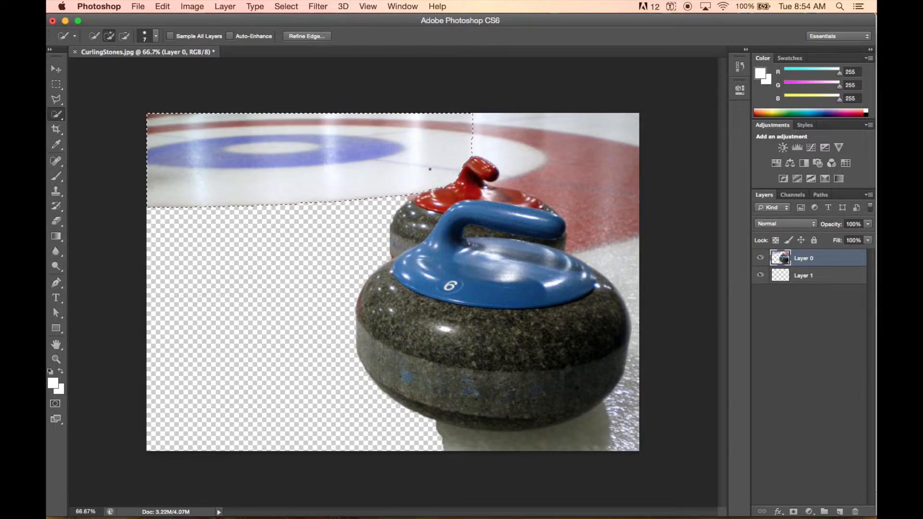
key(Delete)
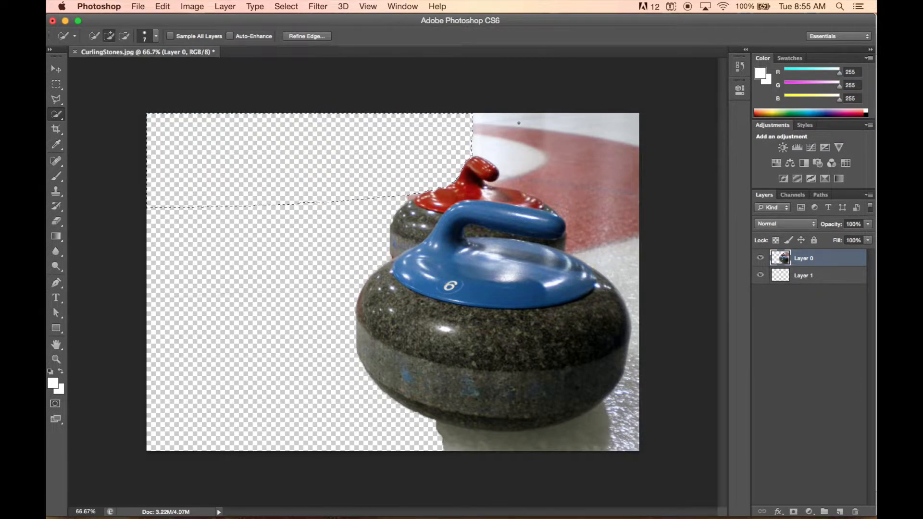
Quick-select the background right of the red handle, and set the brush to subtract with 29 px size, 90% hardness and wider spacing
mouse_move(489, 129)
mouse_down()
mouse_move(521, 128)
mouse_move(597, 155)
mouse_up()
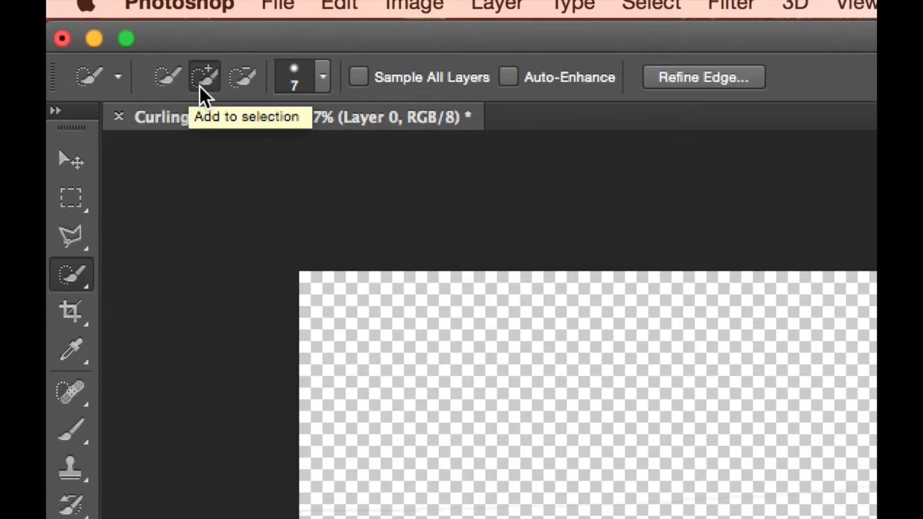
click(241, 85)
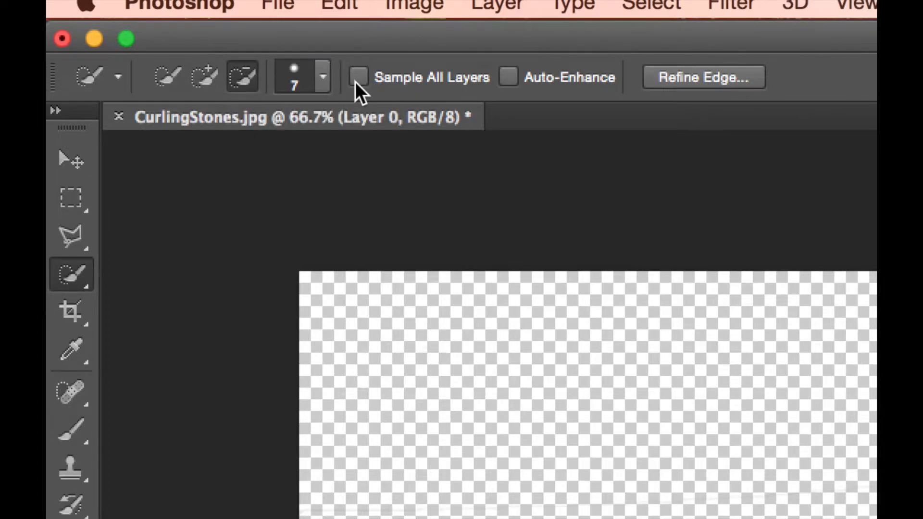
click(326, 77)
drag(175, 154, 201, 156)
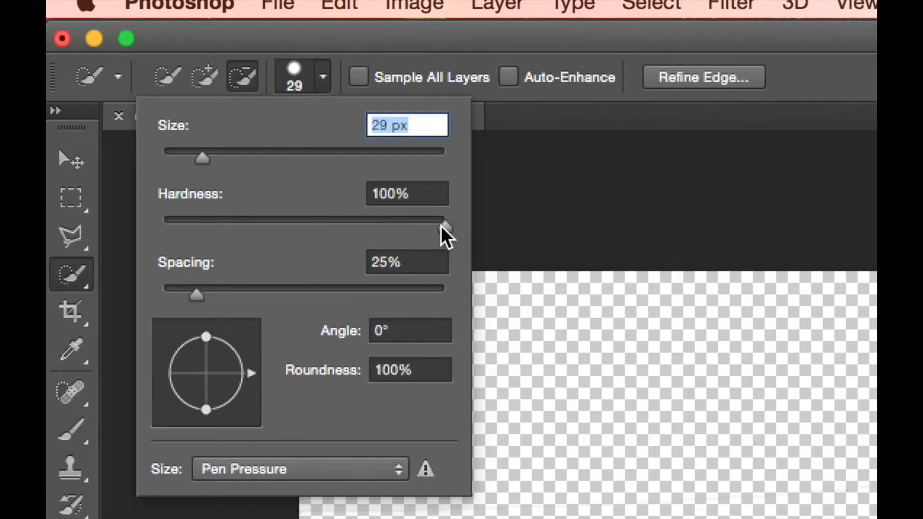
drag(445, 227, 418, 227)
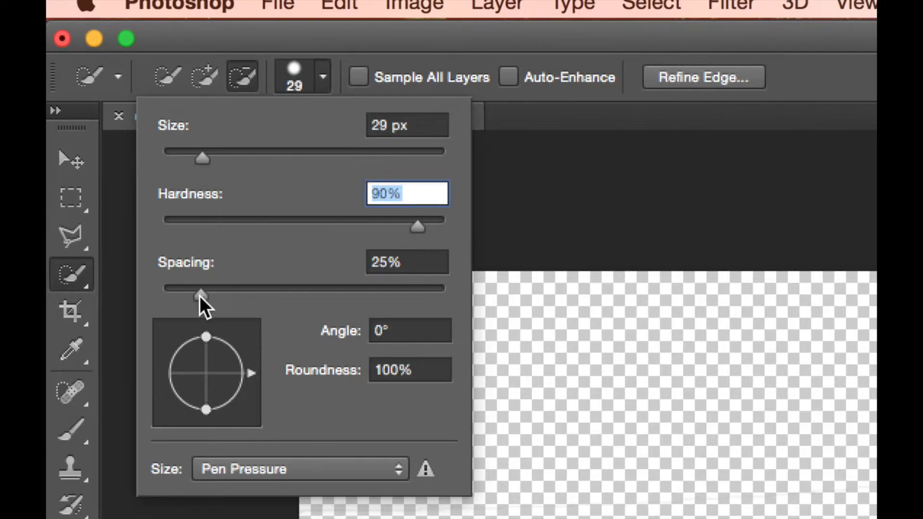
drag(200, 296, 217, 294)
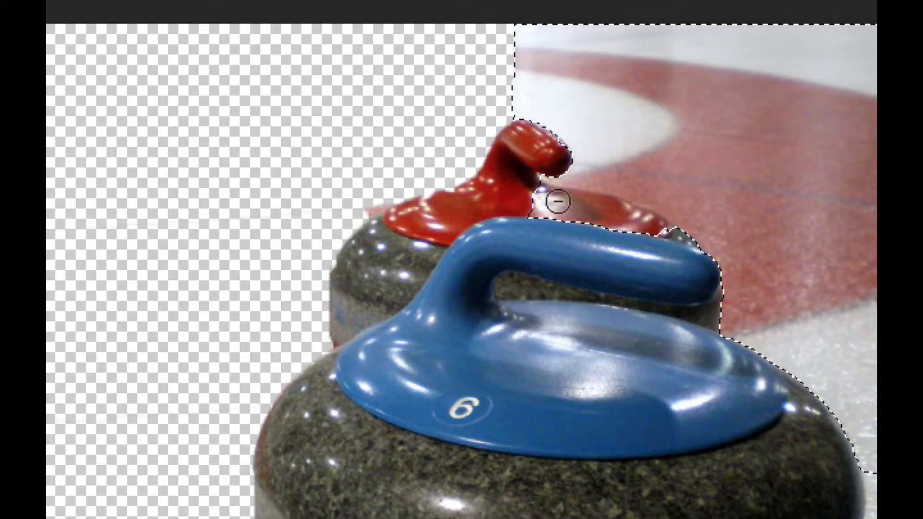
Subtract the red stone's top from the selection and delete the selected background beside the stones
drag(658, 235, 652, 232)
drag(602, 212, 552, 206)
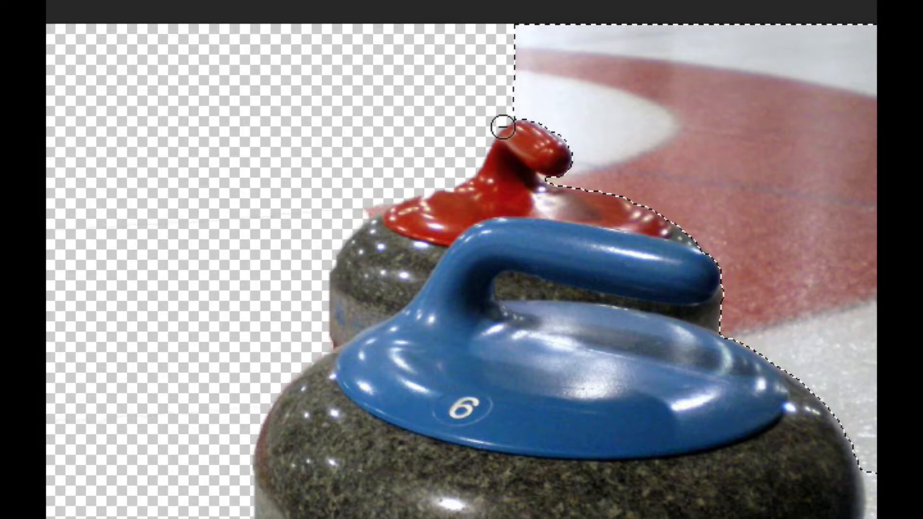
key(Delete)
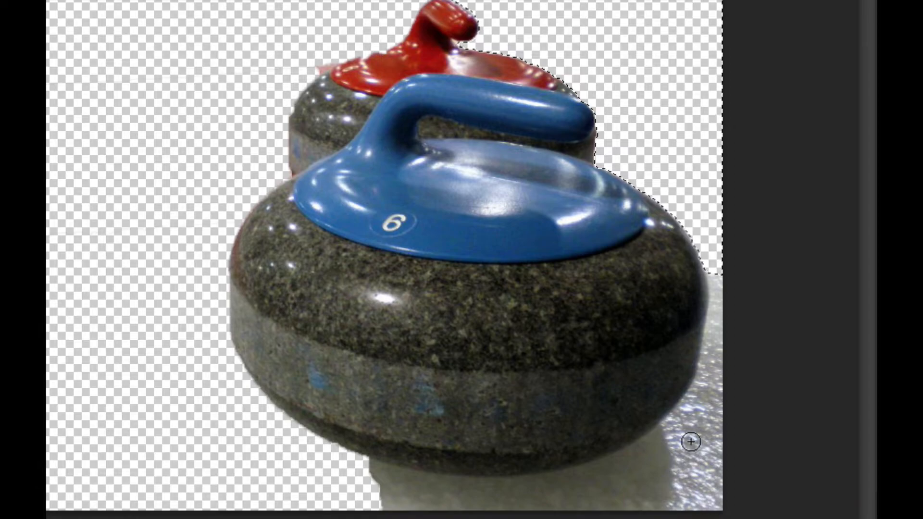
Quick-select the shadowed ice beneath the blue-handled stone and delete it
mouse_move(642, 467)
mouse_down()
mouse_move(511, 500)
mouse_move(370, 492)
mouse_move(348, 501)
mouse_up()
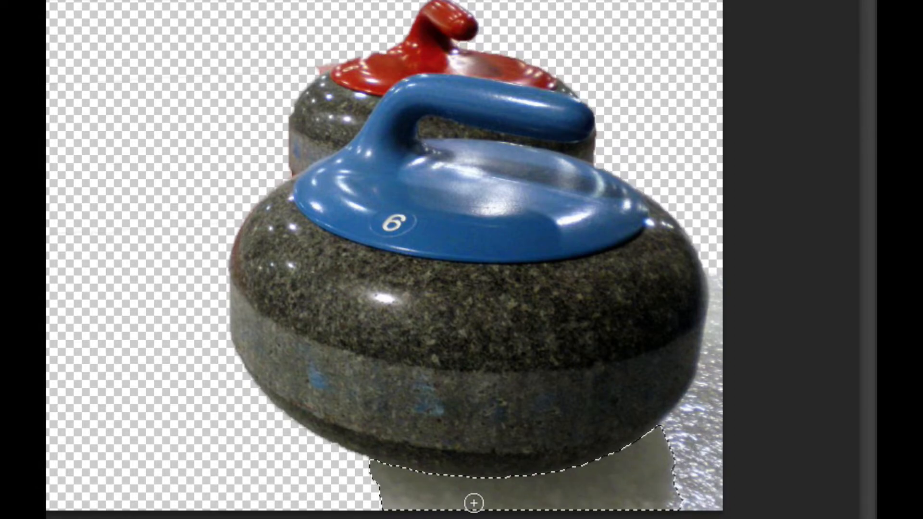
key(Delete)
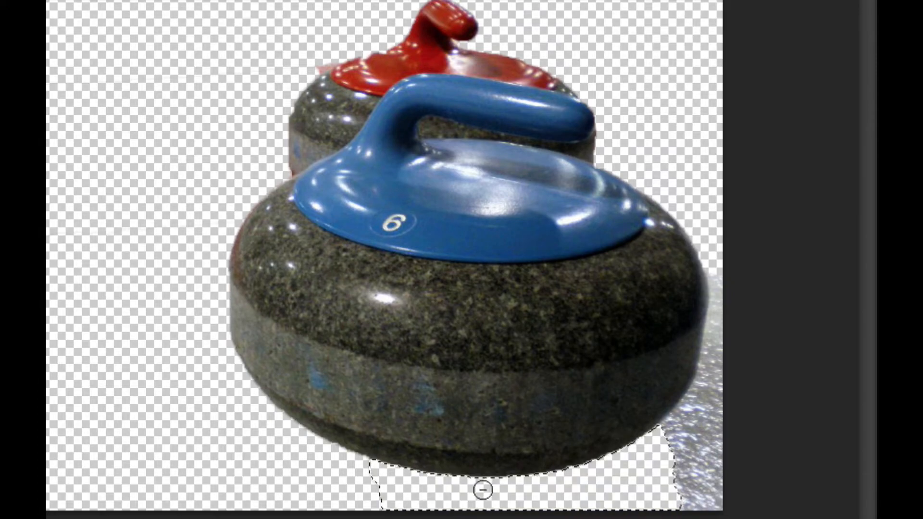